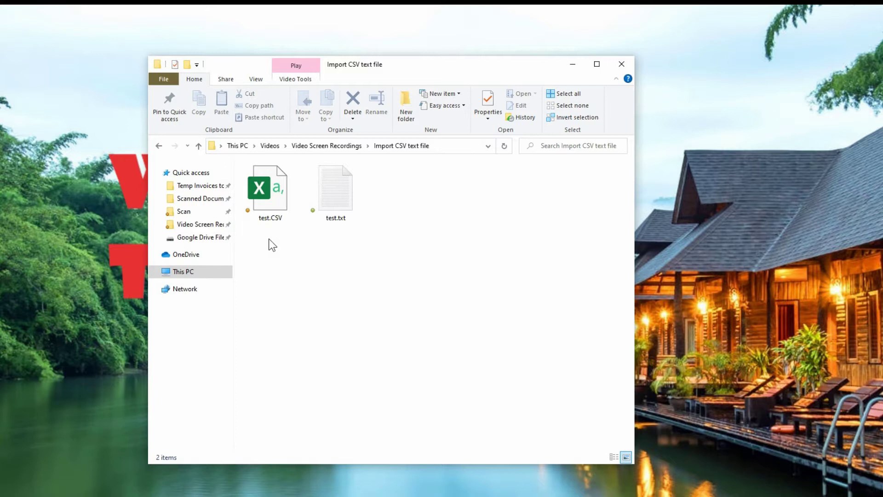
Open test.CSV and widen column B so the Start Date values show instead of hashes
click(282, 206)
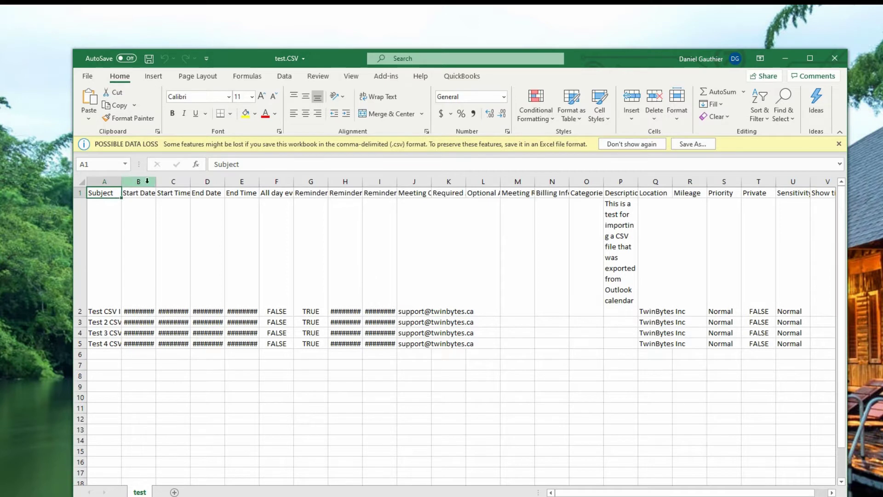
drag(156, 181, 215, 183)
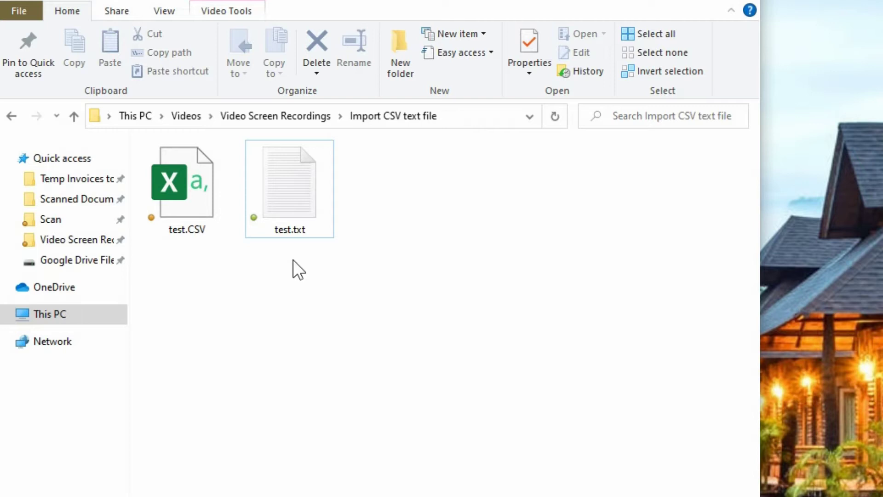
double_click(299, 195)
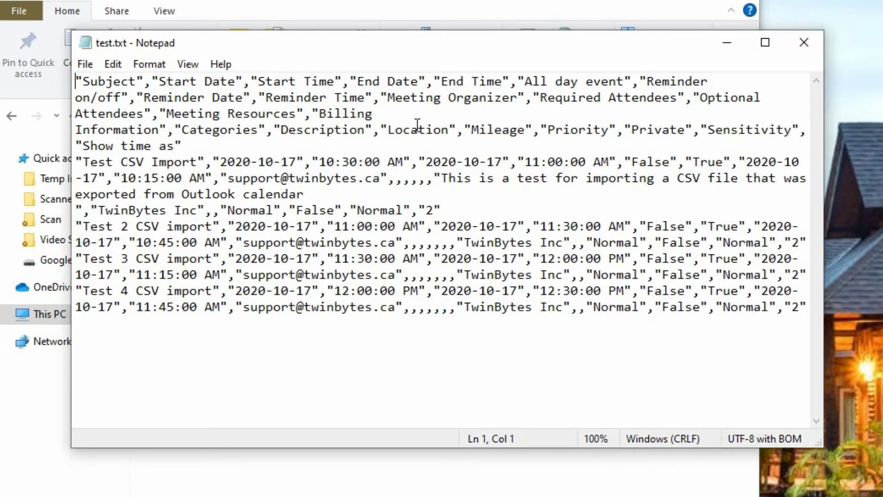
click(811, 48)
From a blank workbook, browse to the Import CSV text file folder in the Open dialog
click(289, 297)
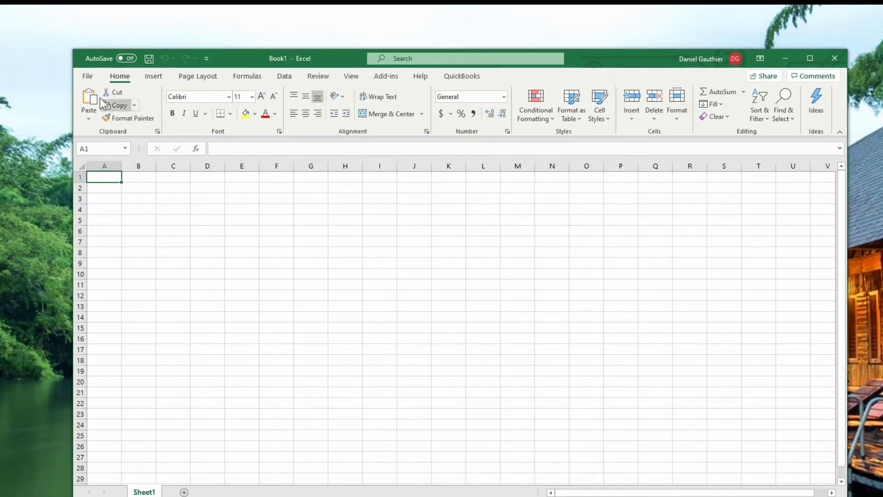
click(87, 77)
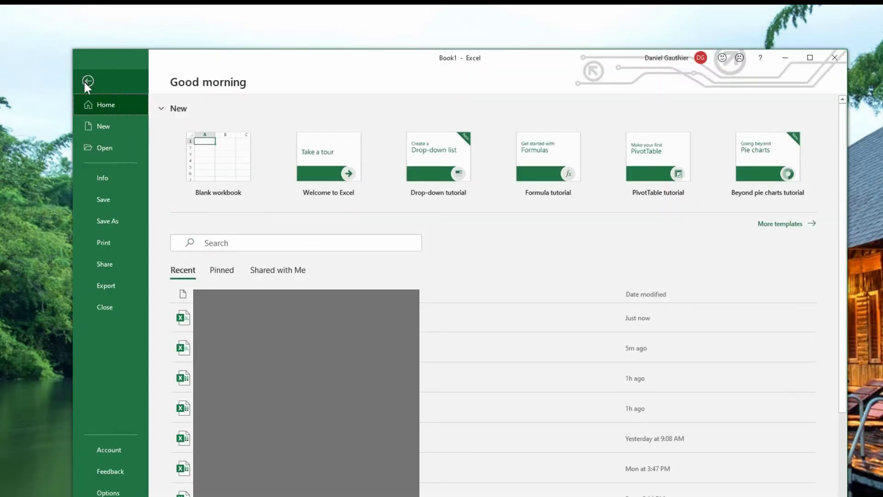
click(106, 148)
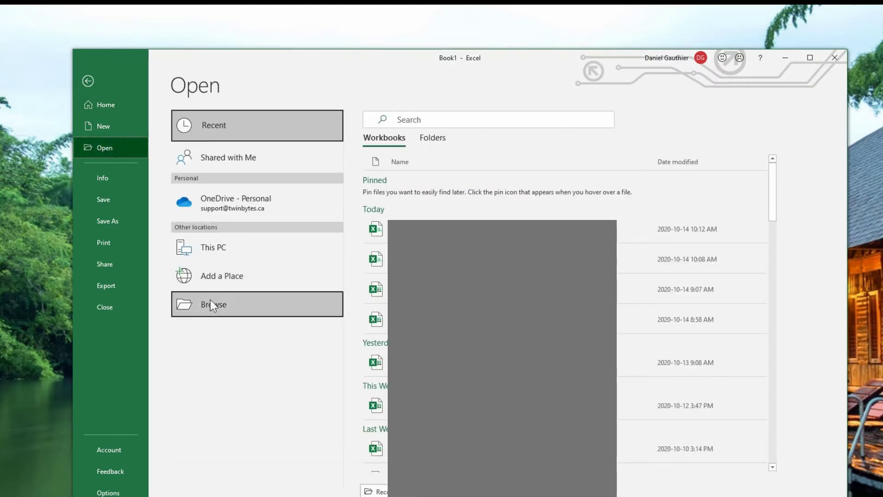
click(222, 304)
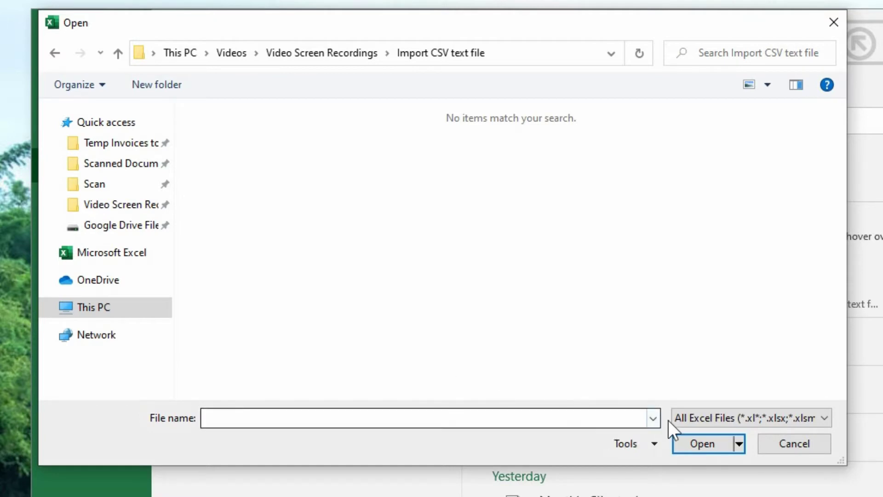
Switch the file filter to All Files (*.*) and open test.txt for import
click(693, 418)
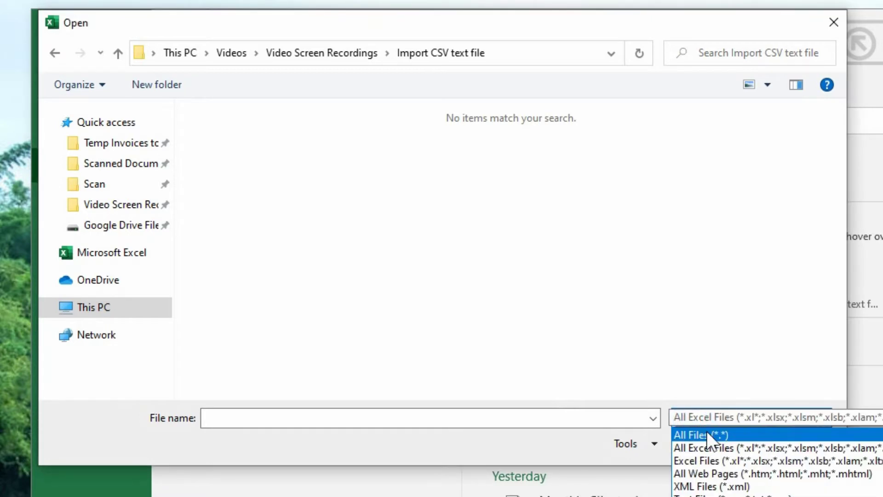
click(707, 435)
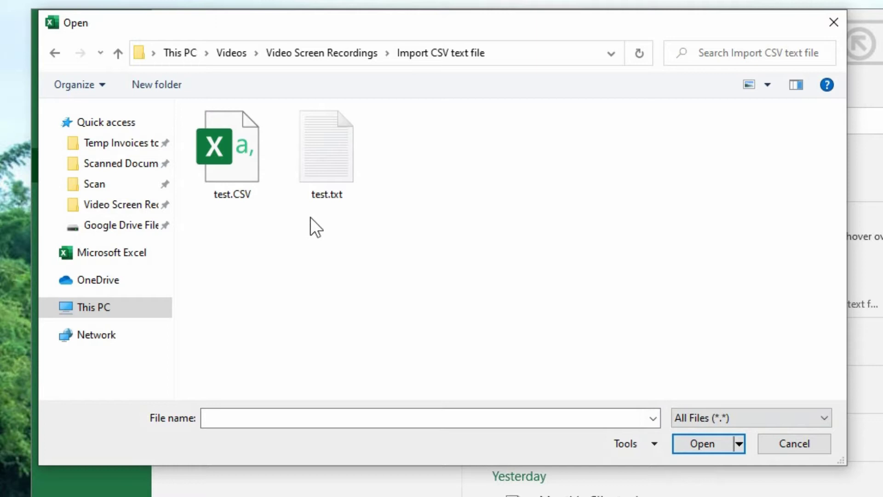
click(343, 151)
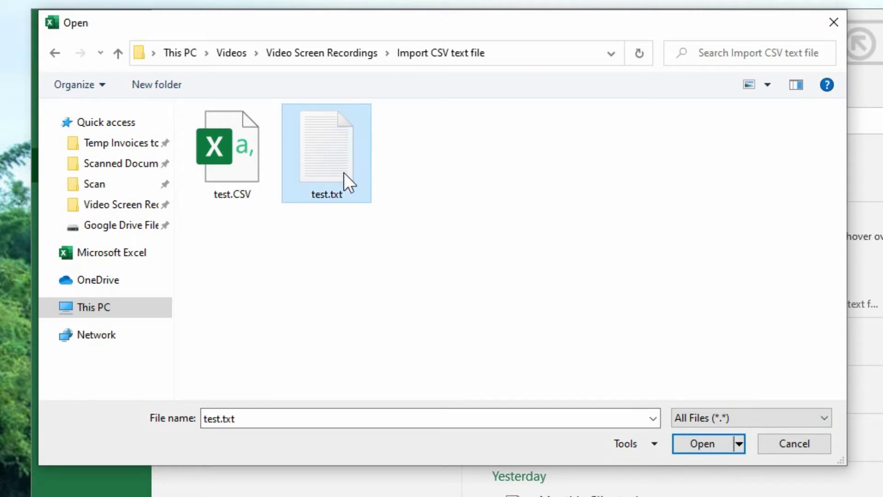
click(711, 442)
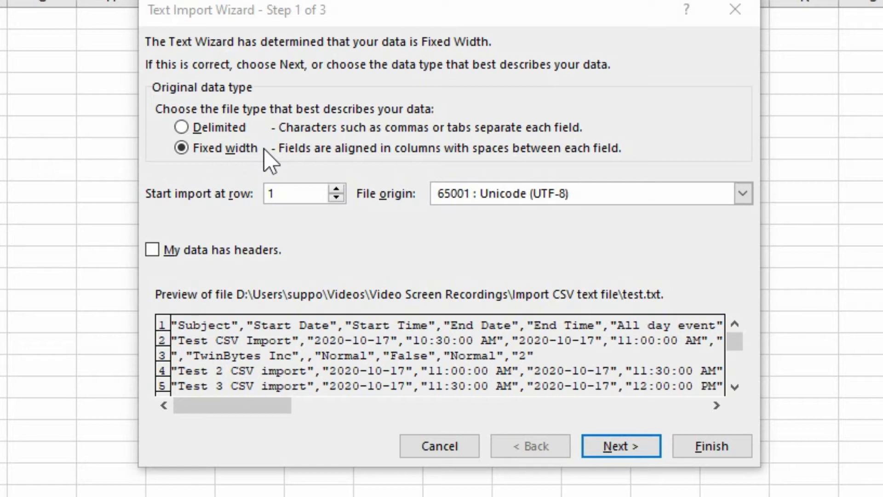
Choose Delimited with My data has headers ticked, and continue to Step 2
click(188, 127)
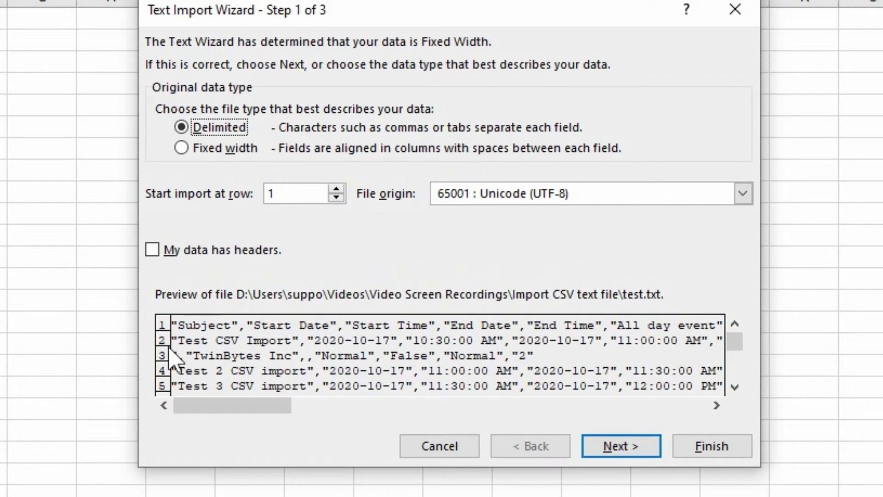
click(154, 251)
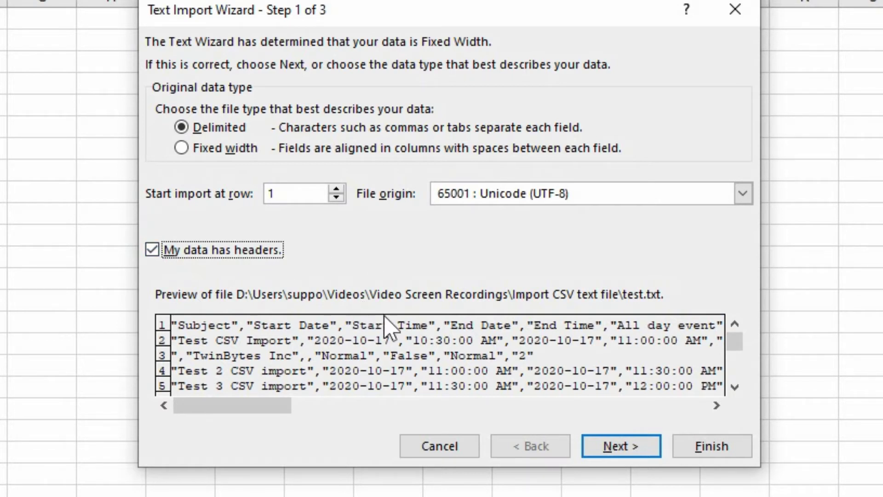
click(619, 448)
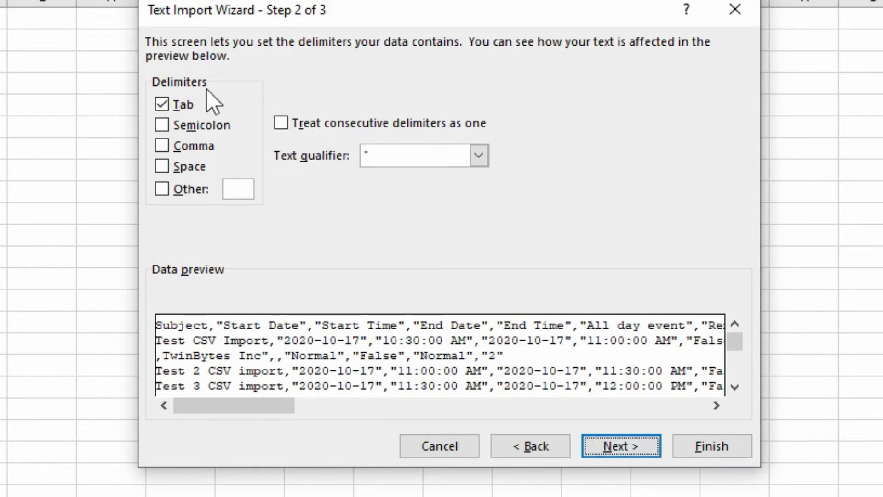
Make Comma the only ticked delimiter, with Tab cleared
click(170, 104)
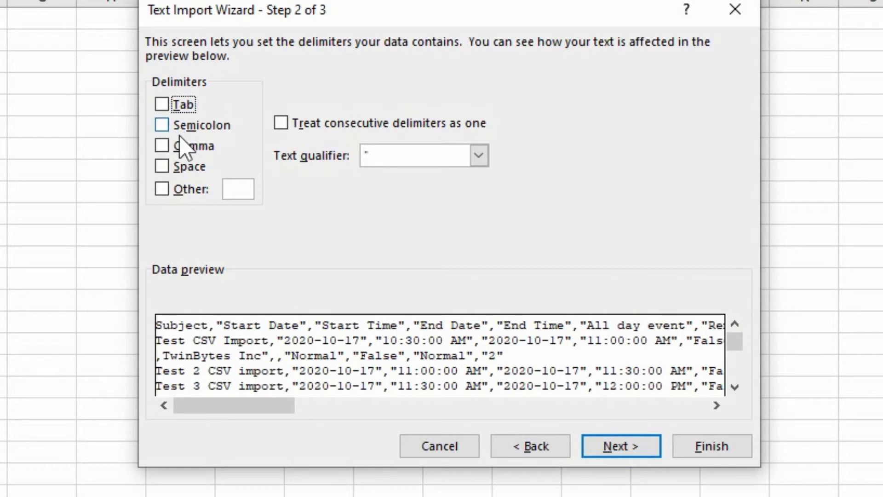
click(162, 146)
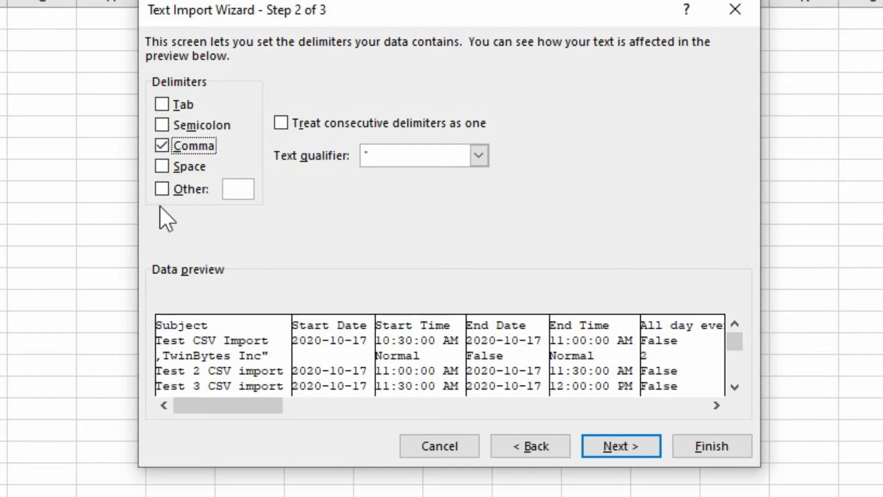
click(161, 146)
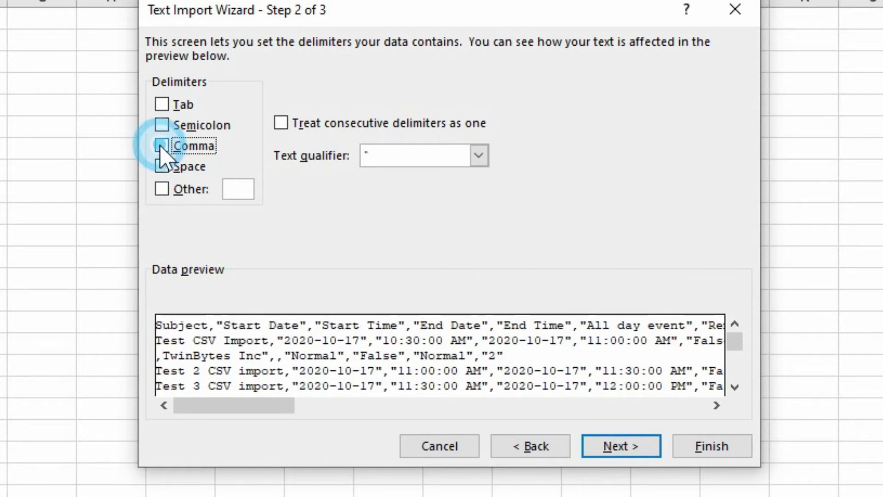
click(161, 105)
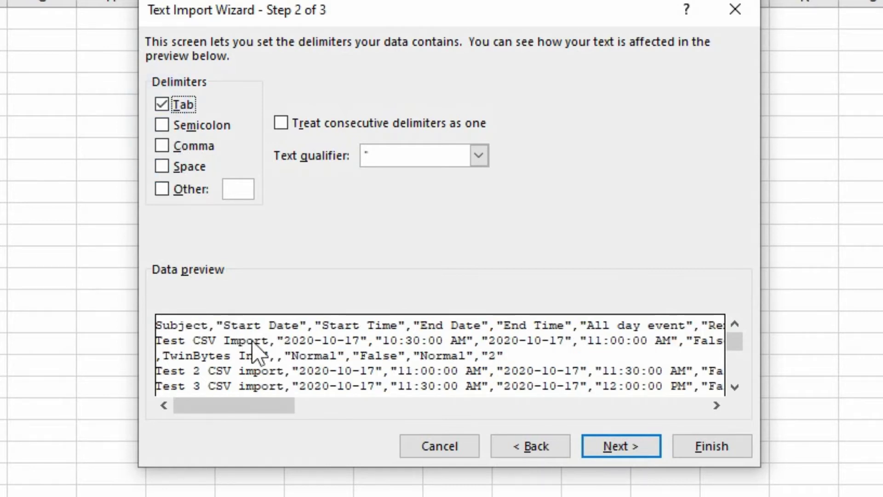
click(162, 104)
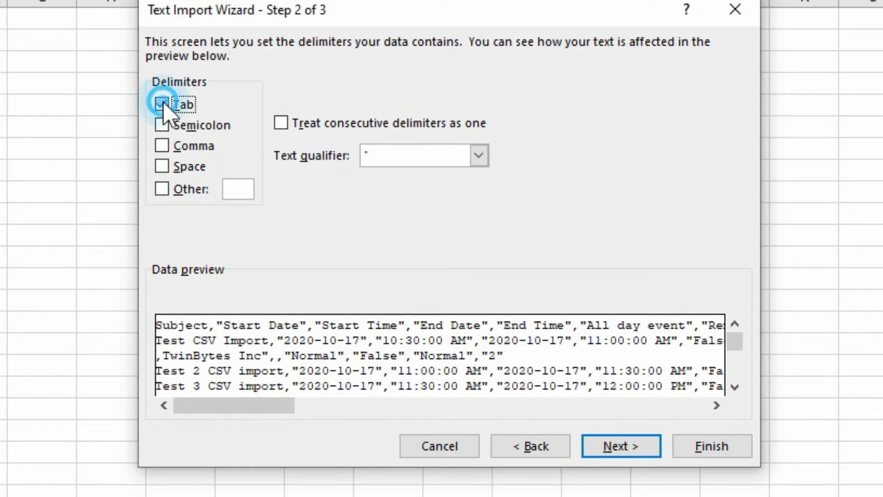
click(162, 146)
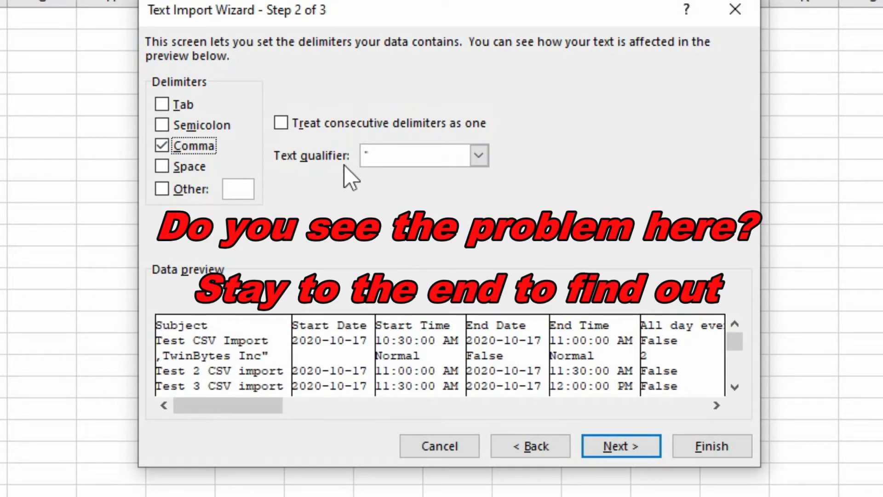
Keep double quotes as the text qualifier after trying {none}, then continue to Step 3
click(386, 157)
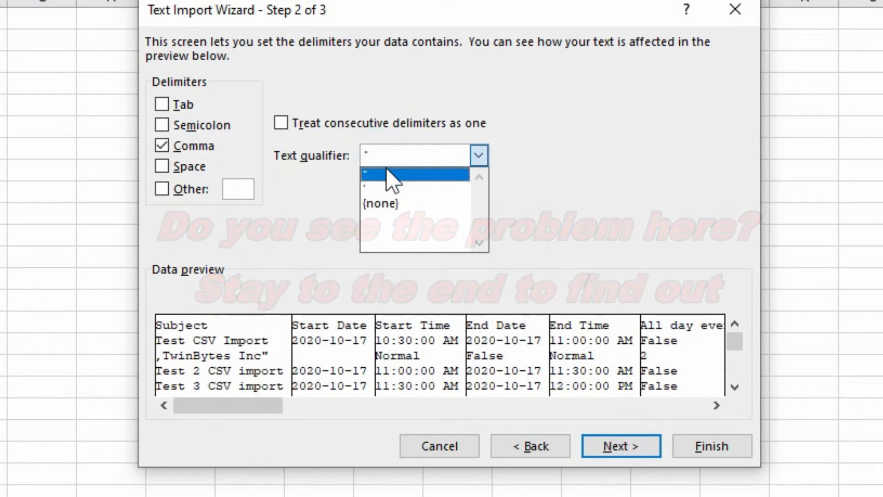
click(388, 205)
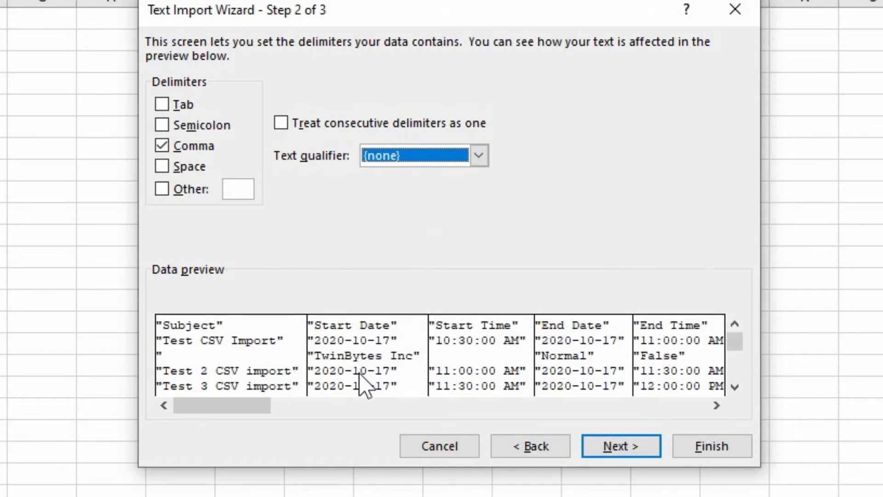
click(413, 155)
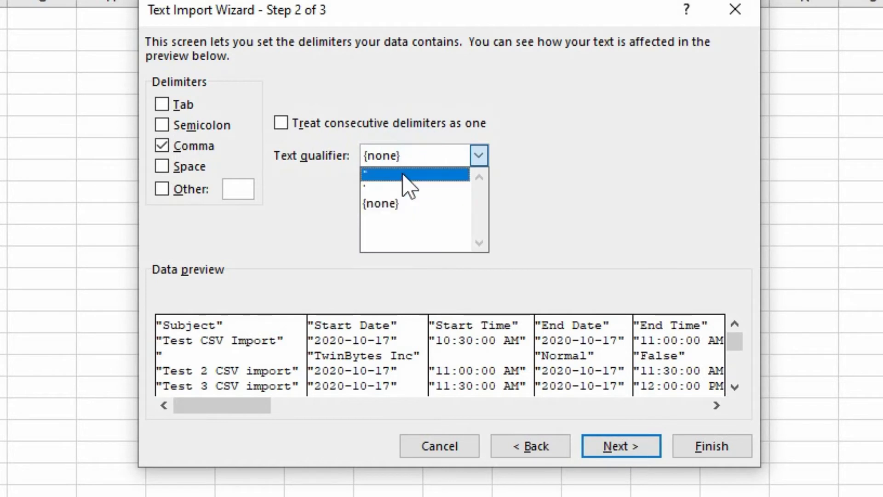
click(403, 173)
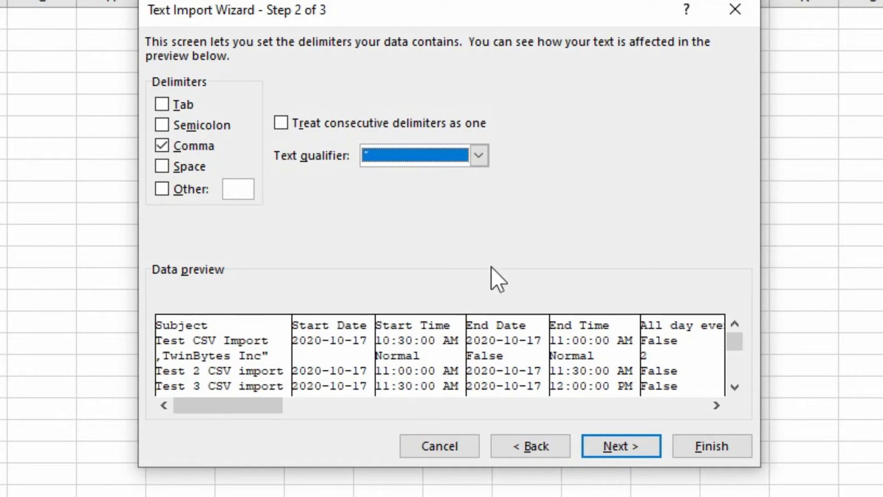
click(601, 444)
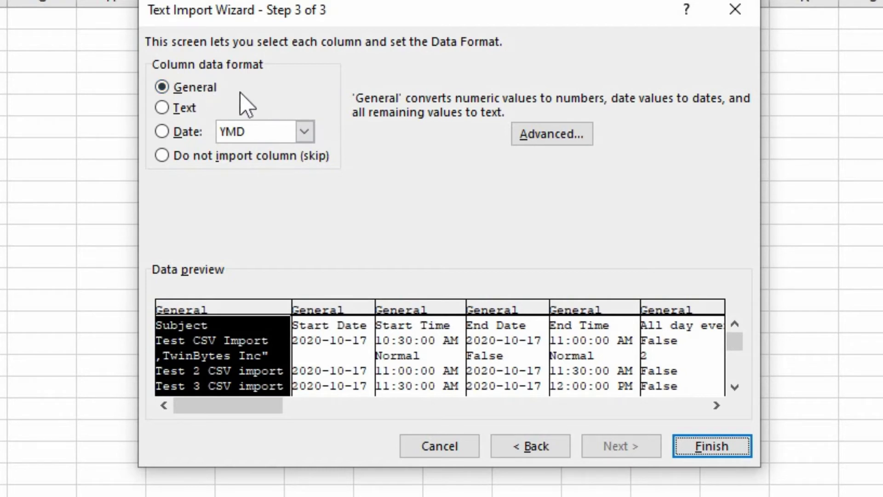
Try Text on the Subject column, then back to General, and select the Start Date and Start Time columns
click(175, 111)
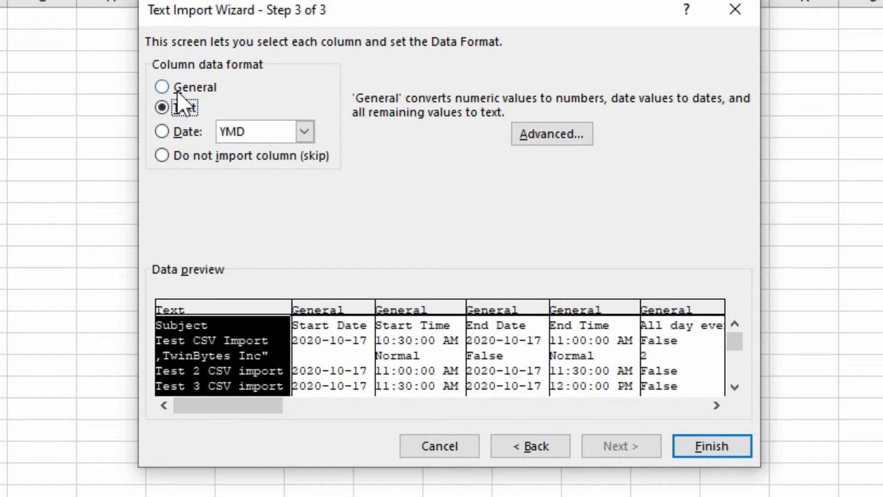
click(180, 87)
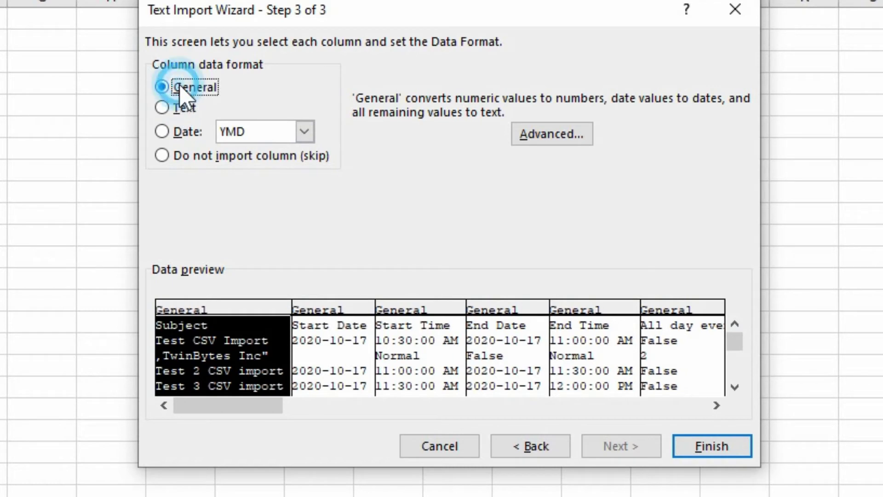
click(229, 302)
click(349, 307)
click(407, 307)
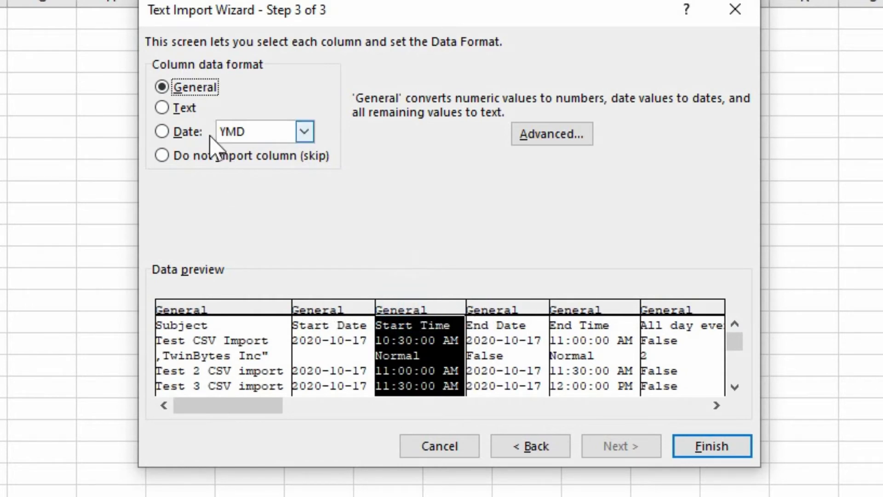
Try Text for Start Time and YMD date for Start Date, then return both to General
click(179, 111)
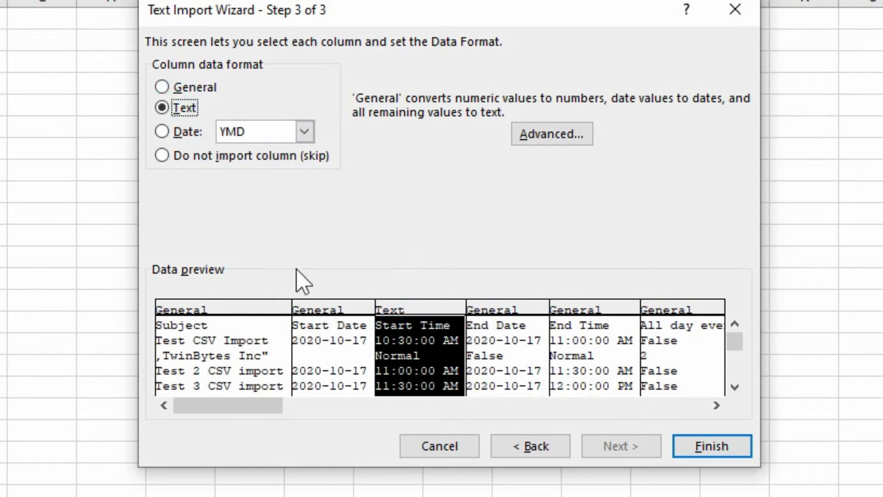
click(323, 309)
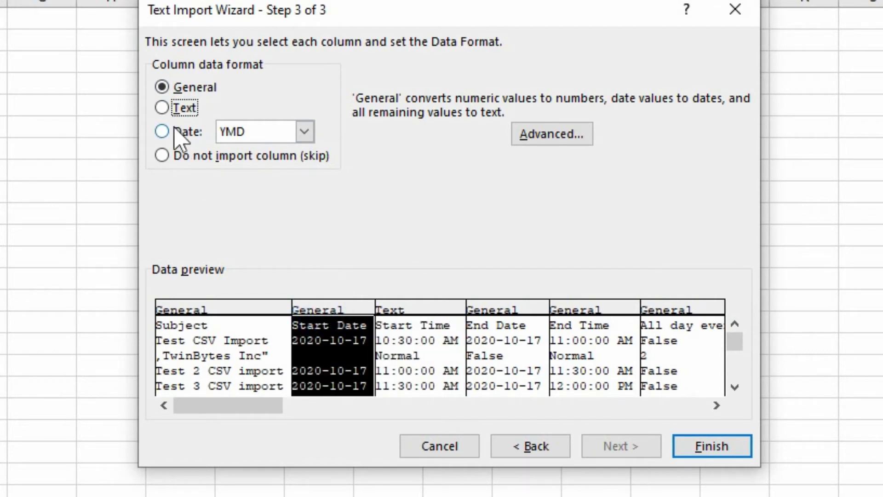
click(162, 132)
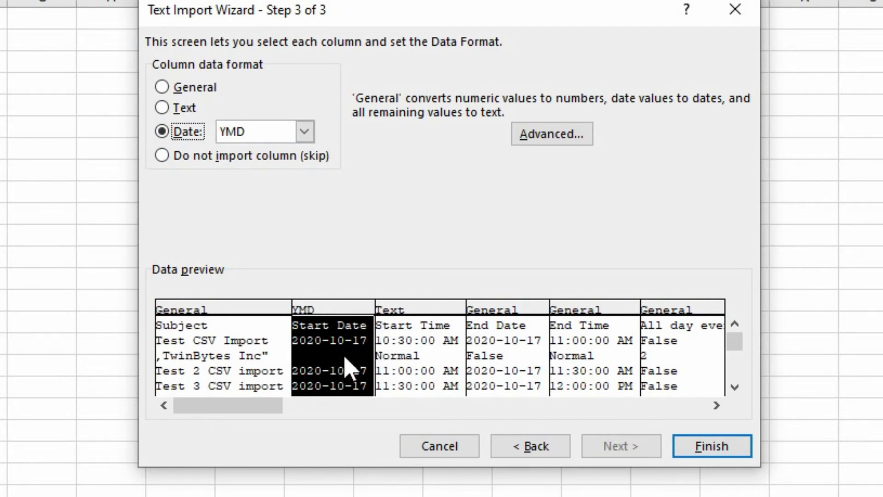
click(404, 317)
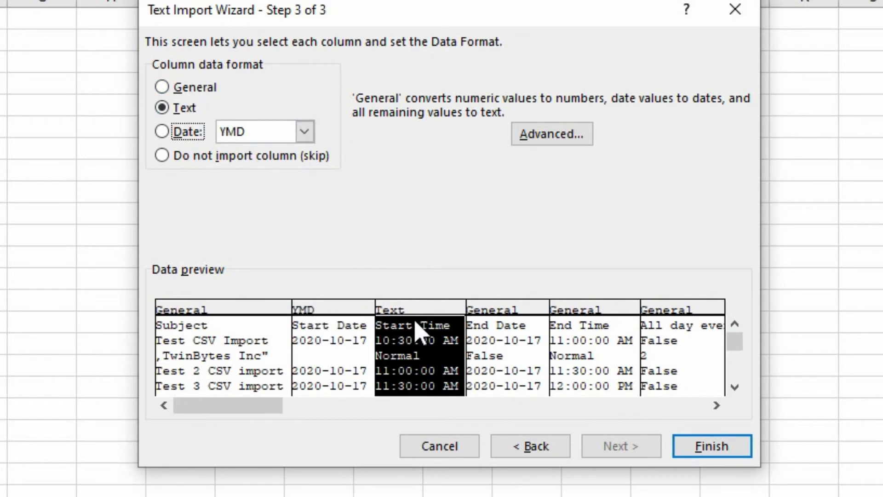
click(175, 87)
click(300, 310)
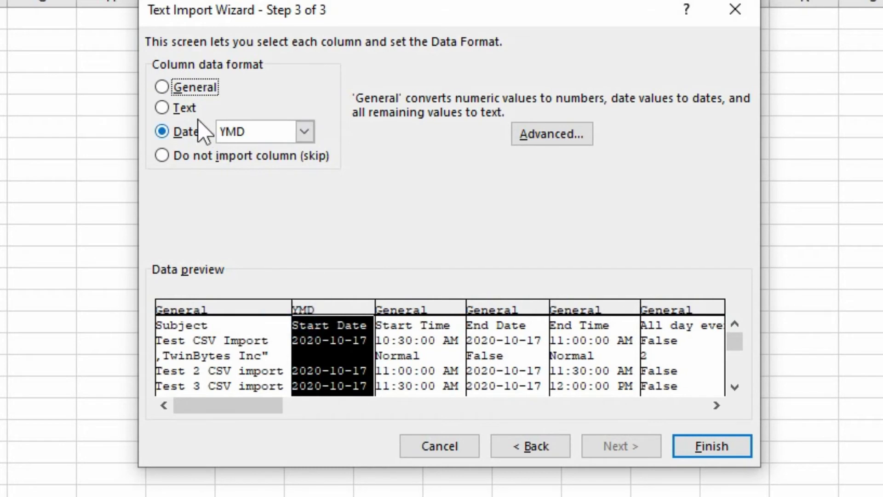
click(188, 87)
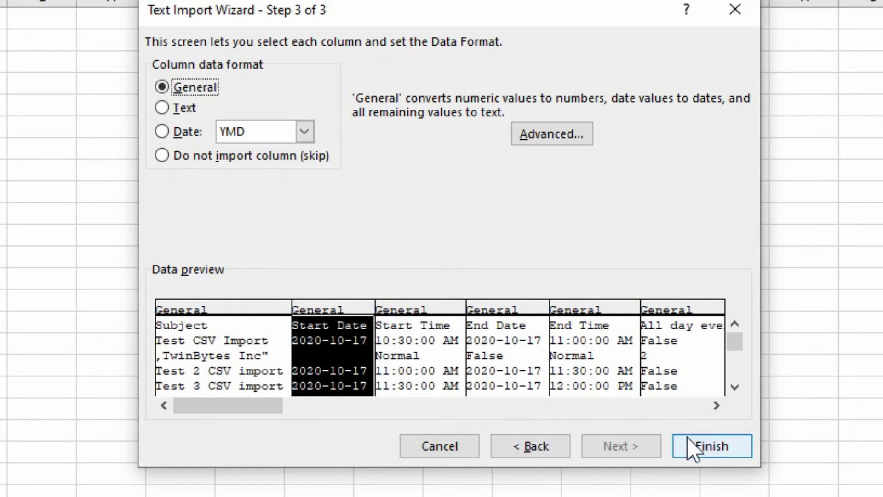
Finish the import, then select the whole sheet and AutoFit all columns
click(708, 449)
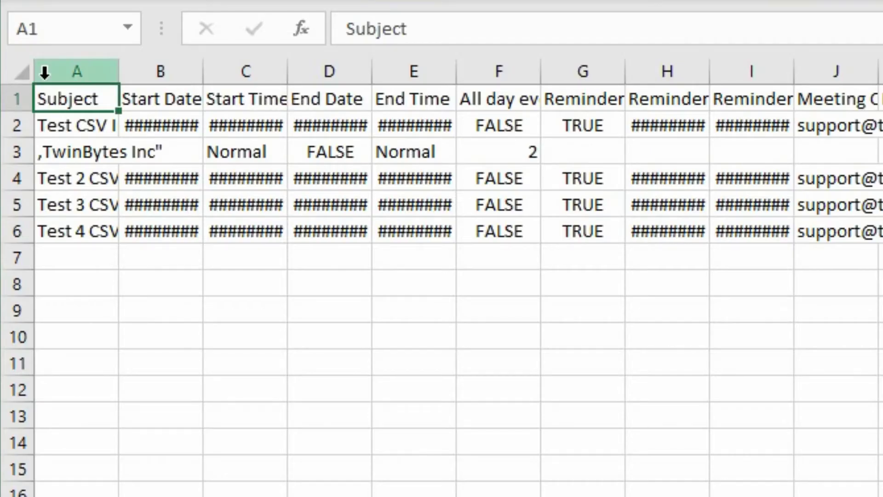
click(13, 70)
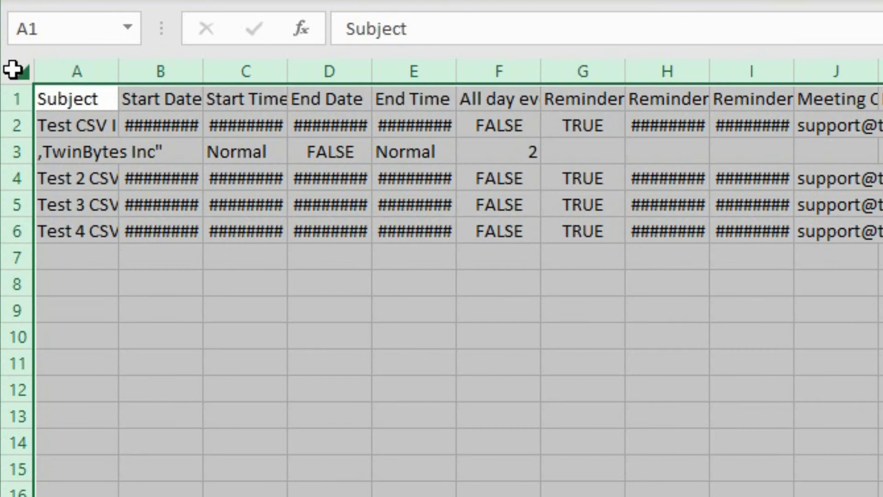
double_click(116, 77)
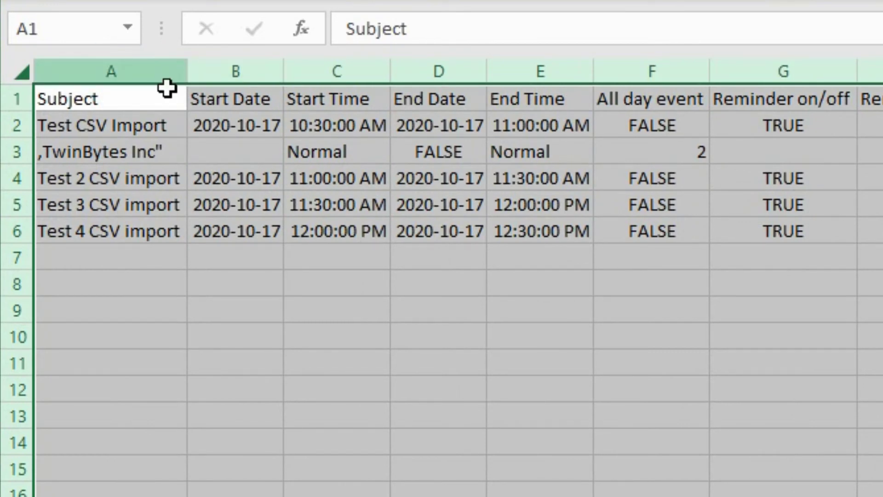
click(154, 131)
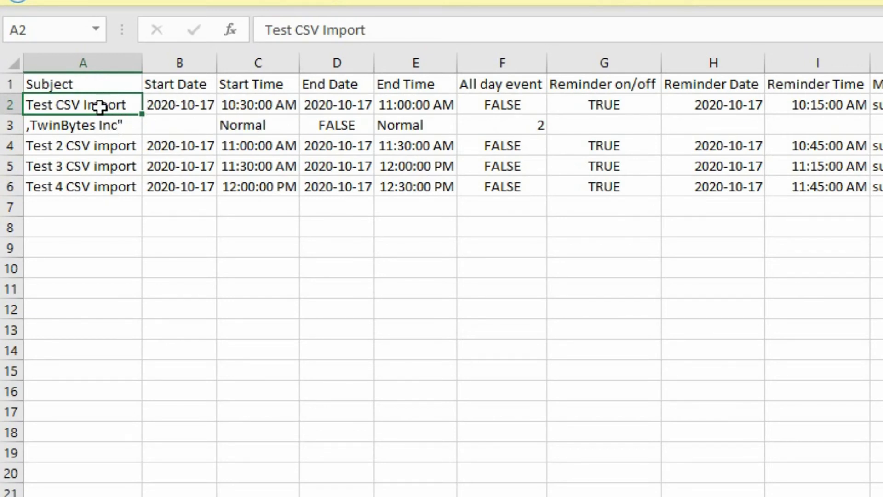
click(73, 125)
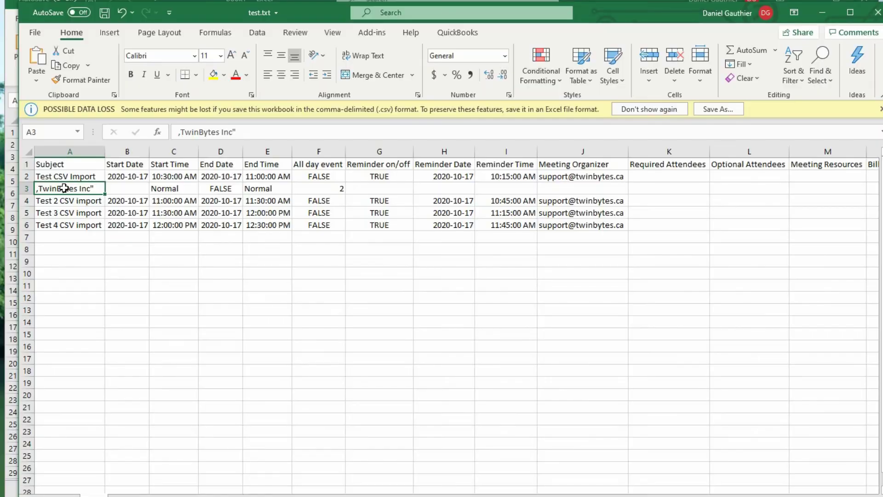
click(23, 189)
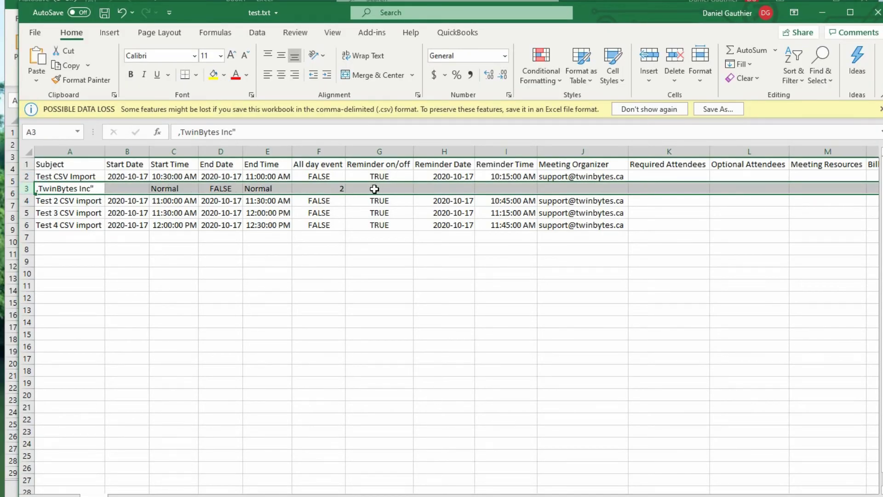
click(671, 175)
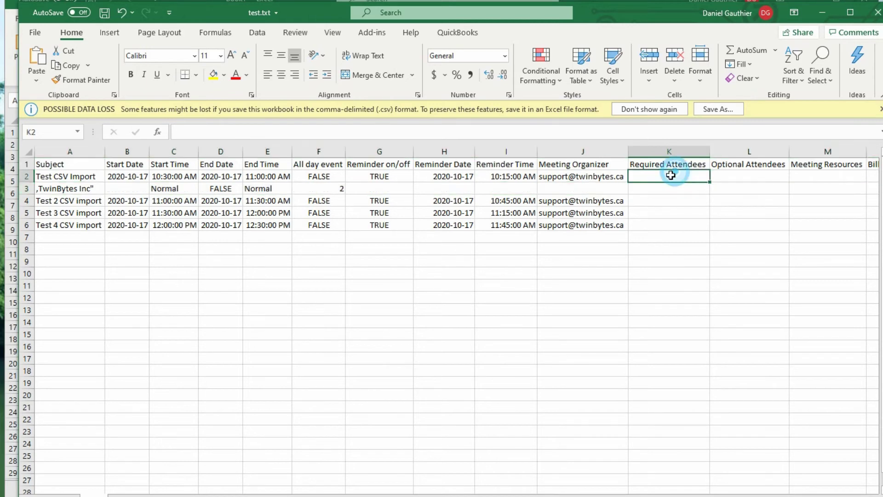
scroll(457, 321, right, 7)
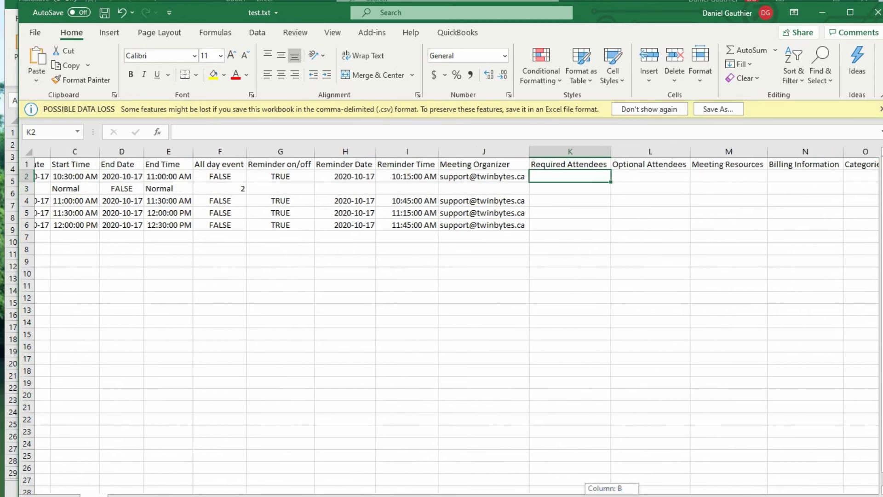
scroll(781, 496, right, 4)
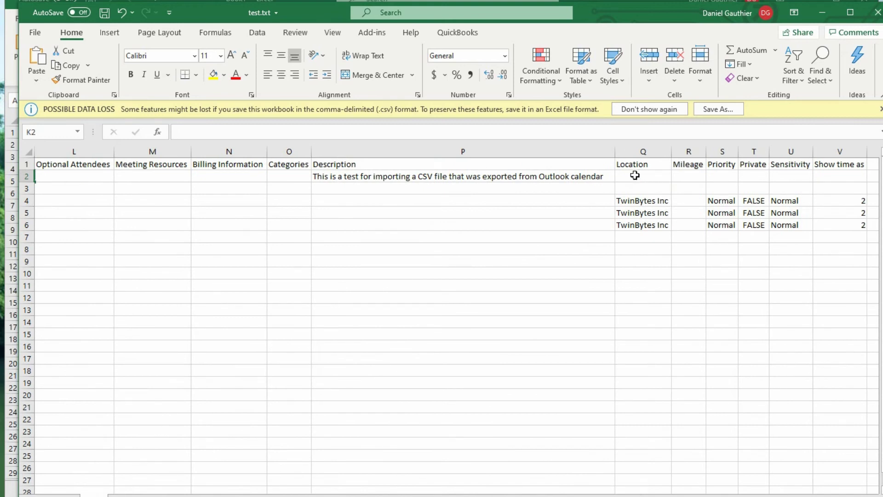
drag(641, 177, 830, 176)
drag(646, 198, 844, 223)
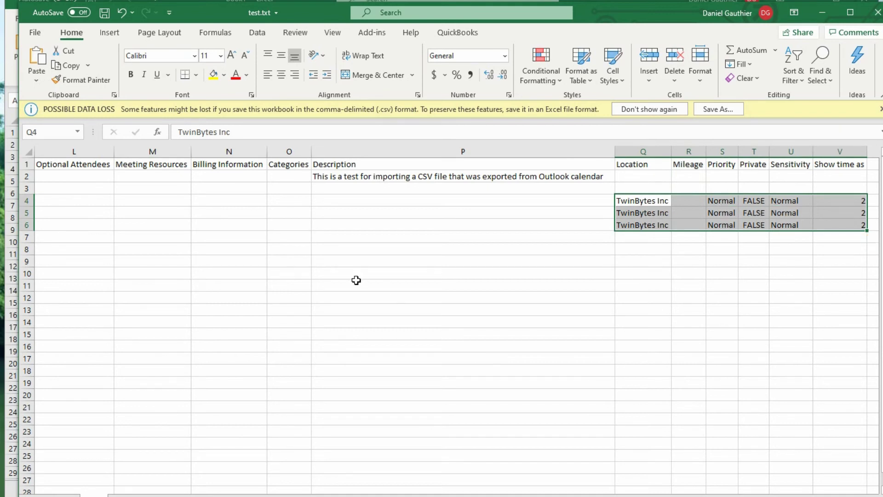
scroll(140, 301, left, 5)
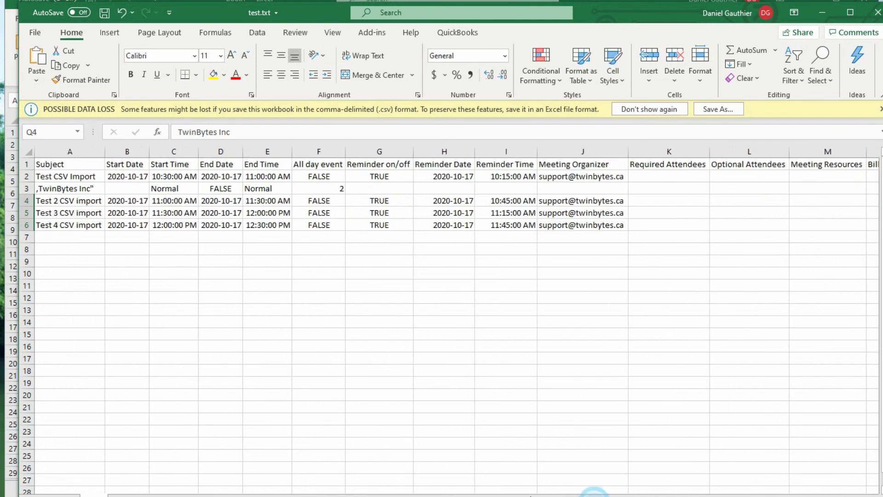
Cut the stray fragment A3:F3 and paste it into Q2:V2 of the first event
drag(69, 190, 325, 190)
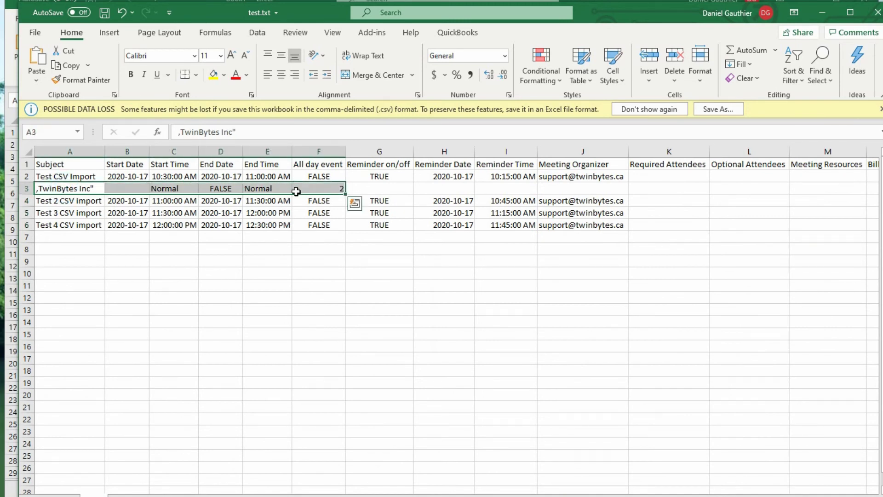
right_click(258, 196)
click(273, 200)
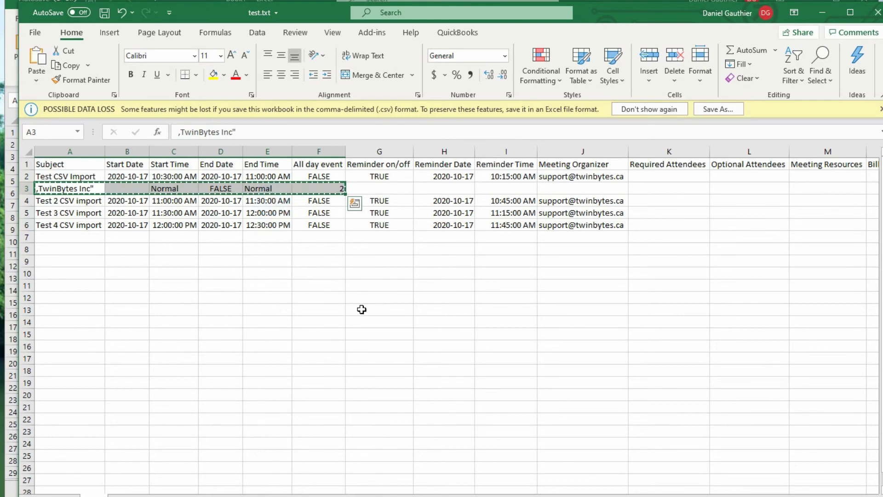
drag(575, 496, 785, 487)
right_click(643, 177)
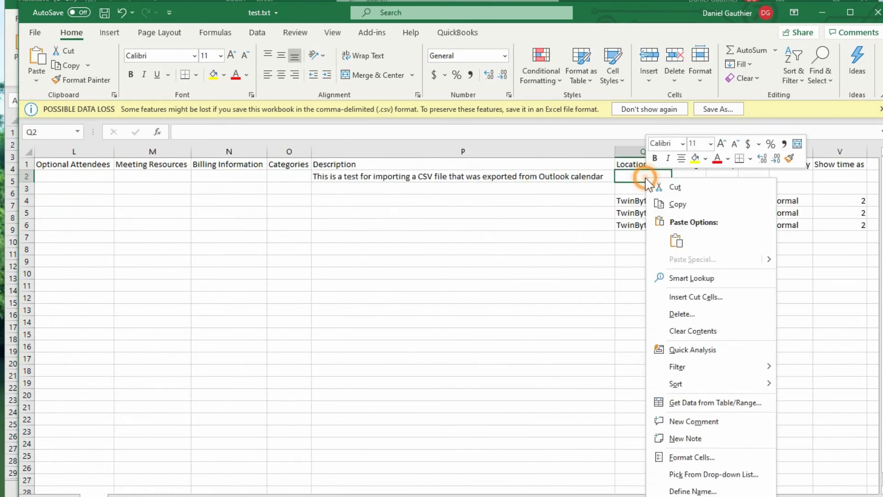
click(676, 240)
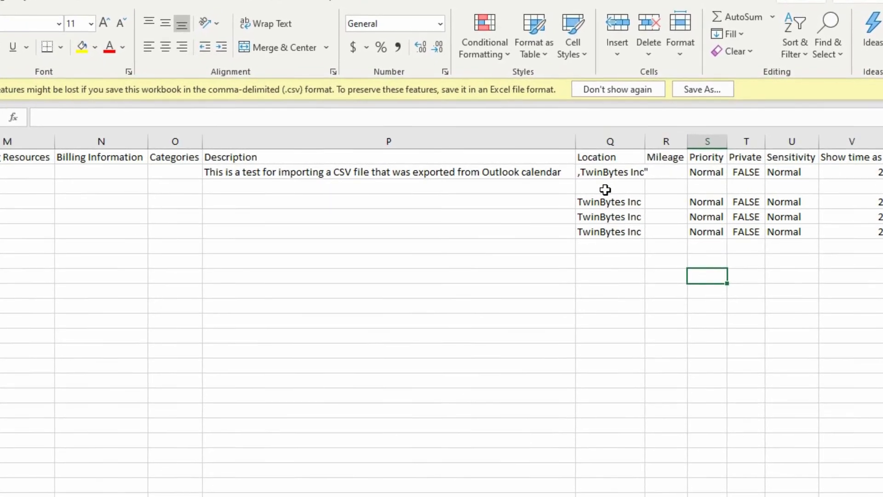
click(623, 171)
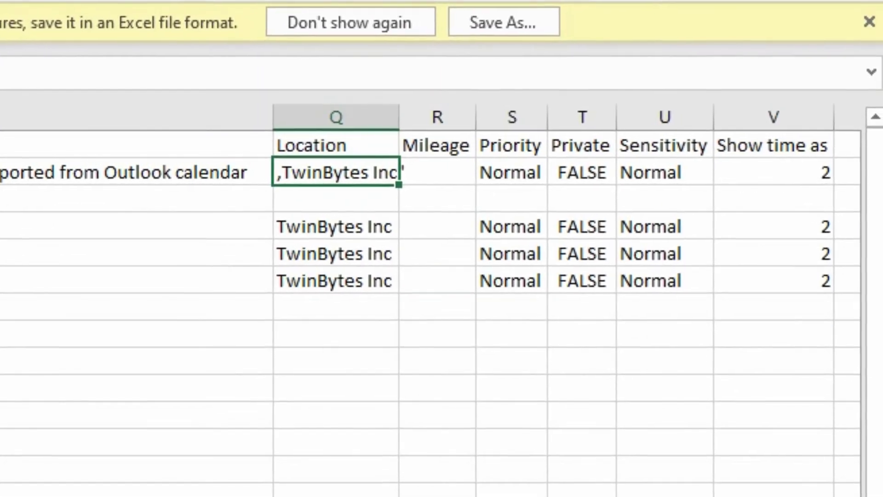
scroll(451, 299, left, 10)
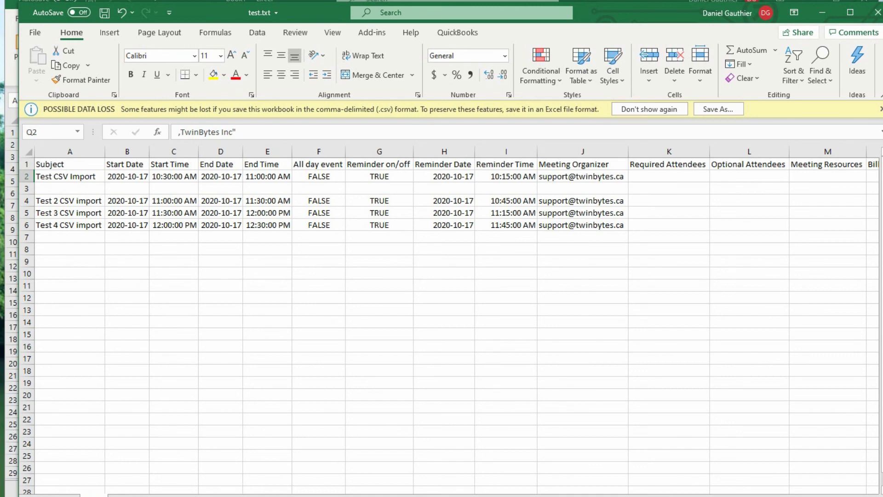
drag(662, 495, 683, 496)
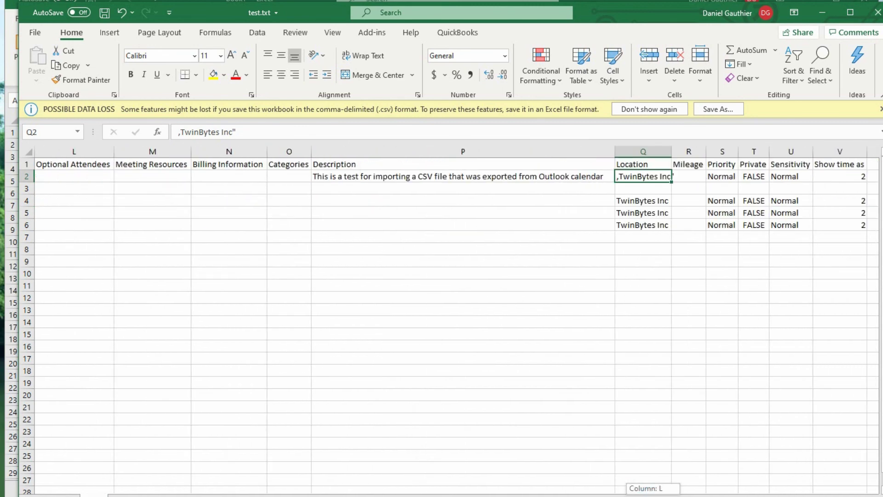
drag(683, 495, 683, 495)
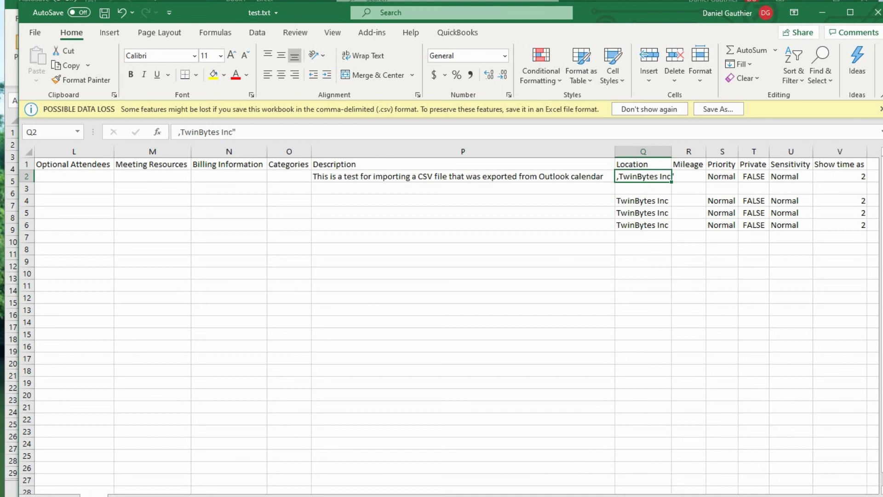